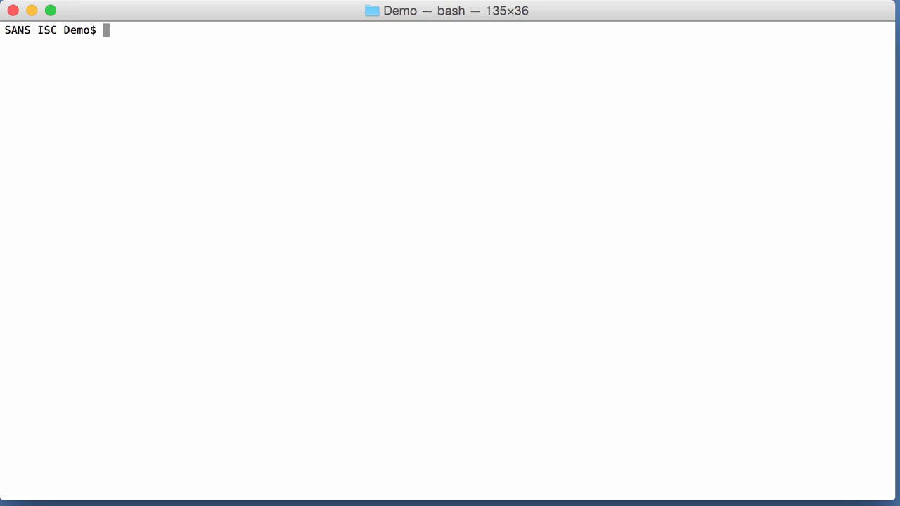
text(./)
text(oled)
Run oledump.py on case_notif_6077583.xls.vir to list its three streams, then recall the command
key(Tab)
text(c)
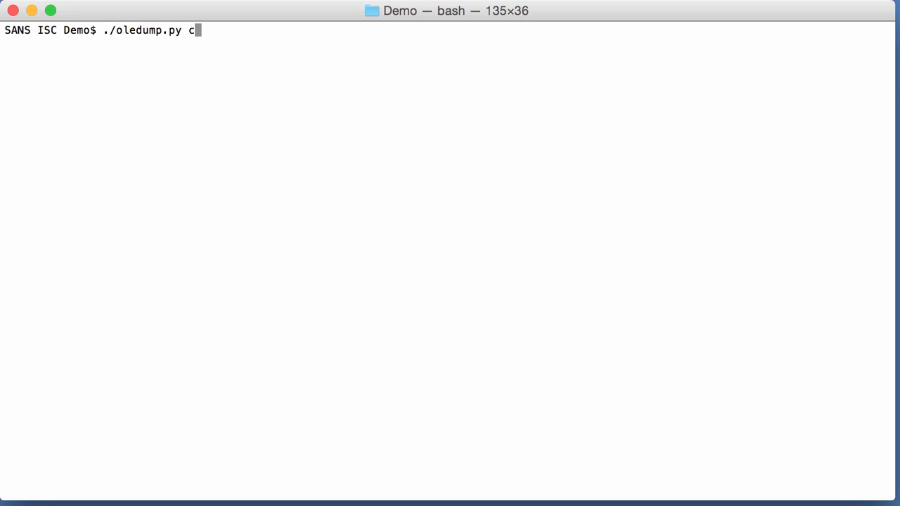
key(Tab)
key(Return)
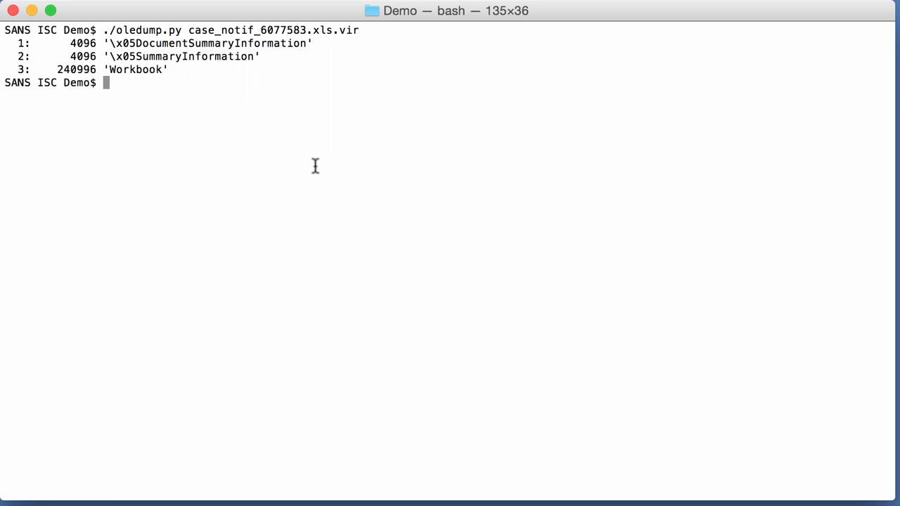
key(Up)
Rerun oledump with -p plugin_biff --pluginoptions "-x" to dump the Excel 4 macro formulas
key(alt+Left)
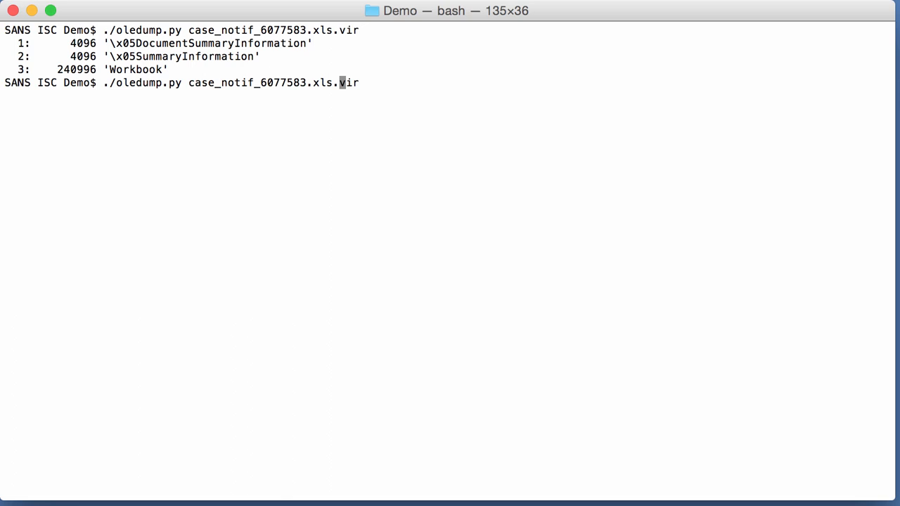
key(alt+Left)
key(alt+Left)
key(alt+Left)
text(-p plugin)
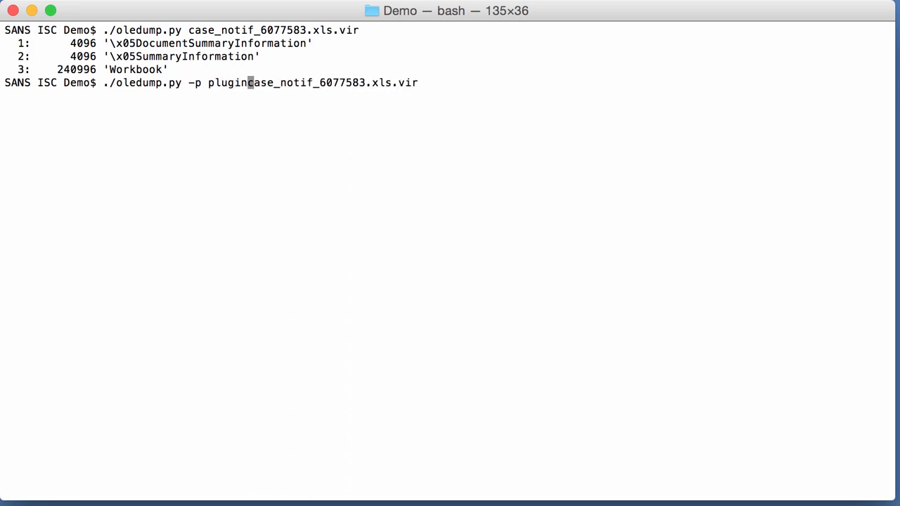
text(_biff )
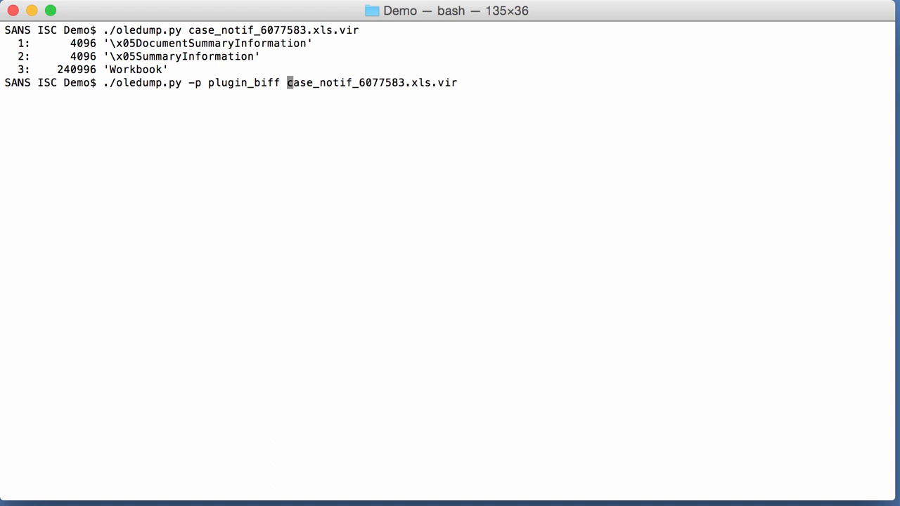
text(--pl)
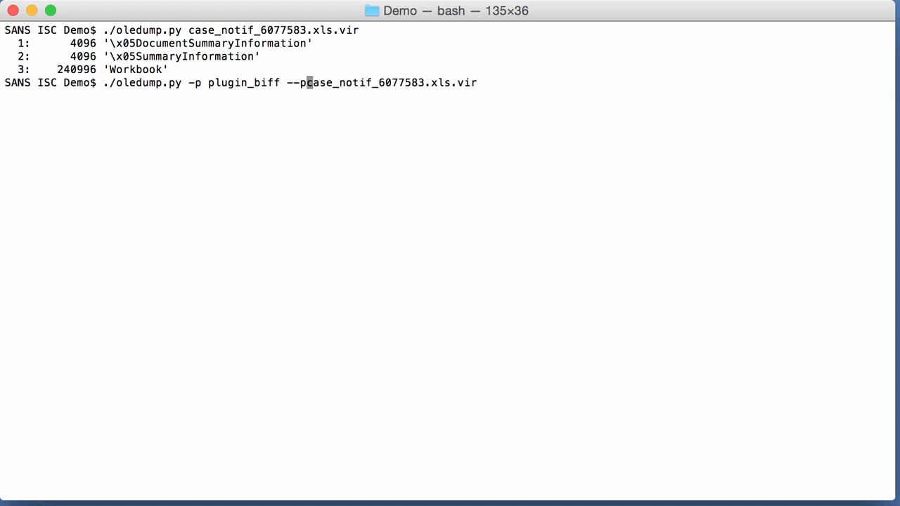
text(uginoptio)
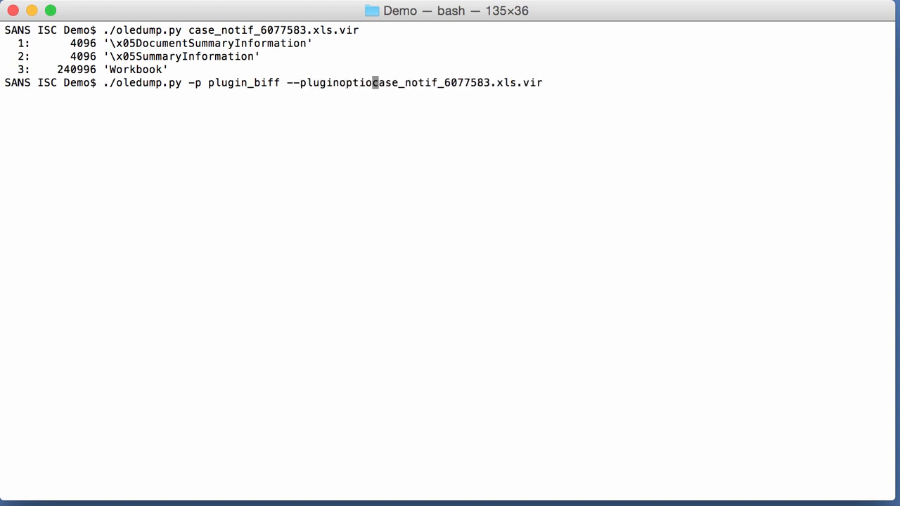
text(ns "-x")
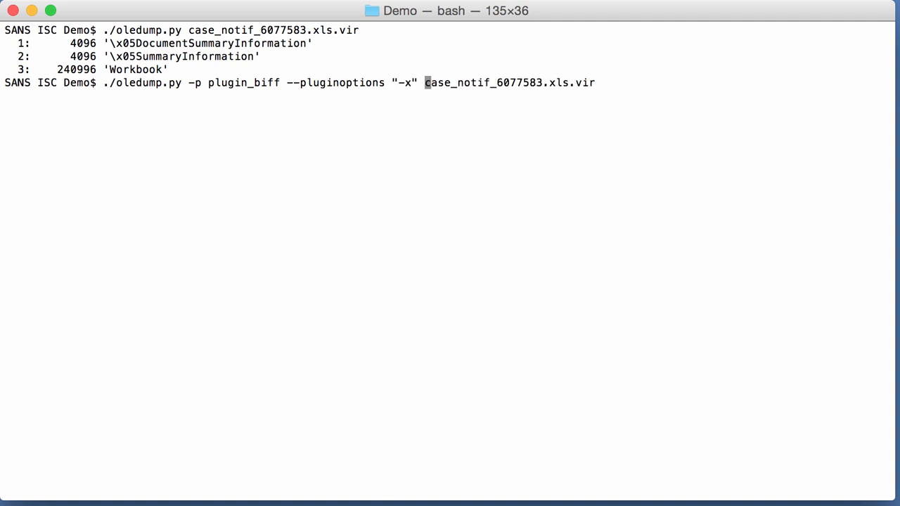
key(Return)
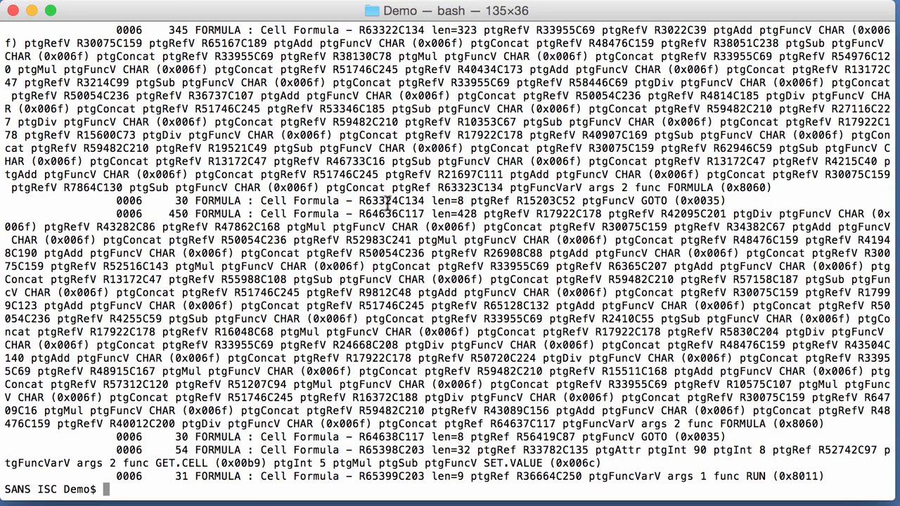
scroll(387, 203, up, 3)
scroll(387, 203, up, 5)
scroll(388, 207, up, 5)
scroll(387, 214, up, 8)
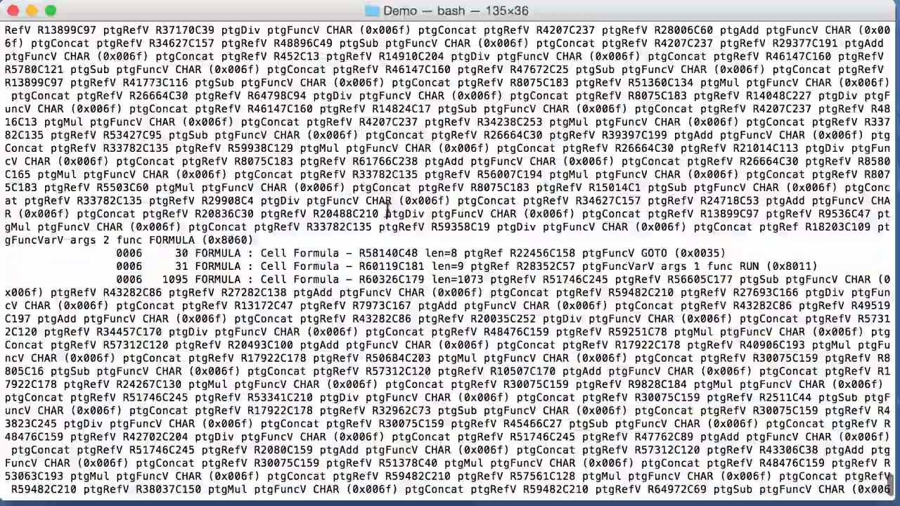
scroll(387, 222, up, 8)
scroll(385, 223, up, 8)
scroll(386, 222, up, 8)
scroll(388, 221, up, 8)
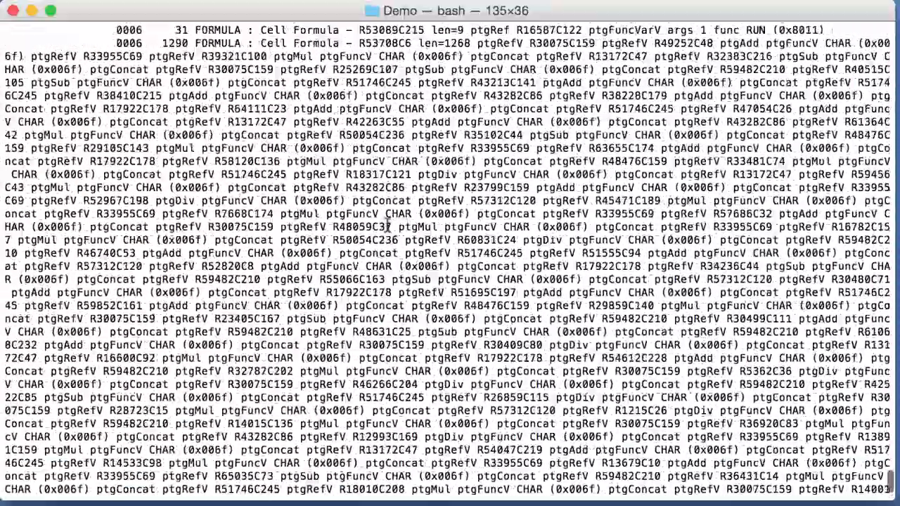
scroll(389, 219, up, 8)
scroll(387, 219, up, 8)
scroll(386, 219, up, 8)
scroll(387, 218, up, 8)
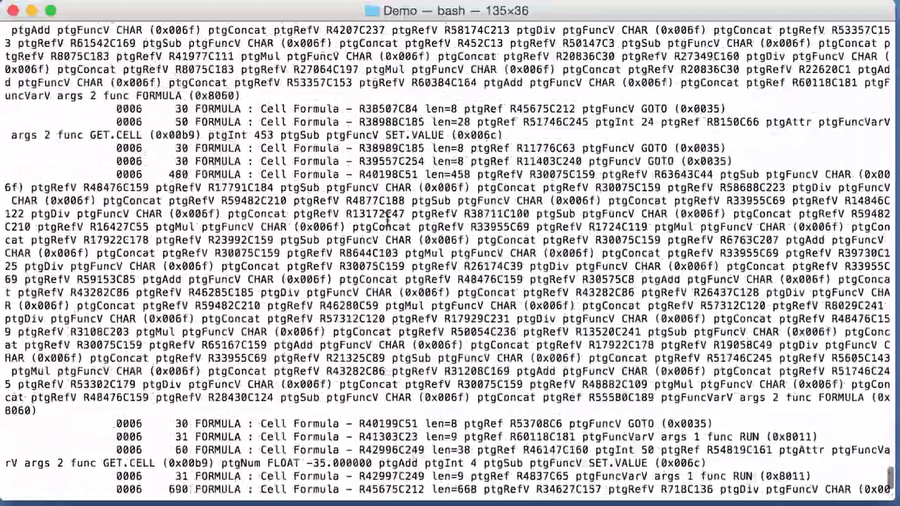
text(clear)
Run xlmdeobfuscator -f on the sample, exposing rundll32 and ShellExecuteA calls
key(Return)
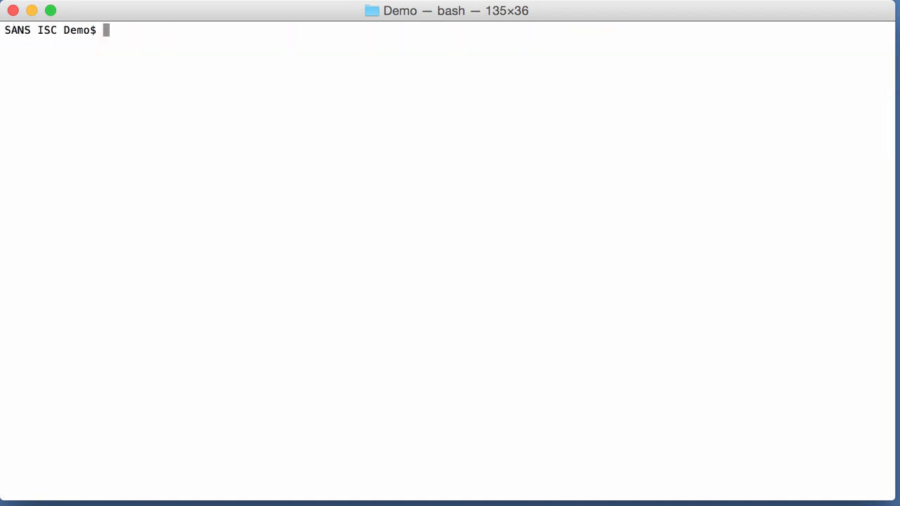
text(xl)
text(m)
key(Tab)
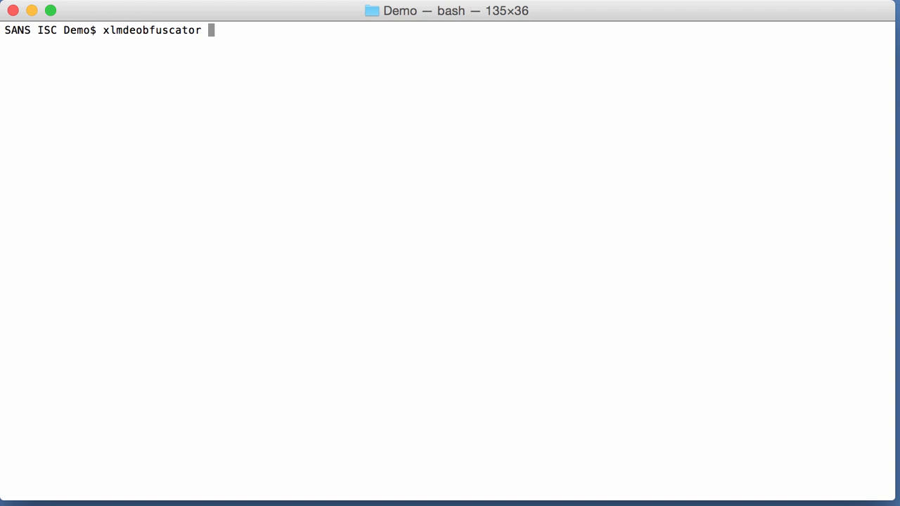
text(-f ca)
key(Tab)
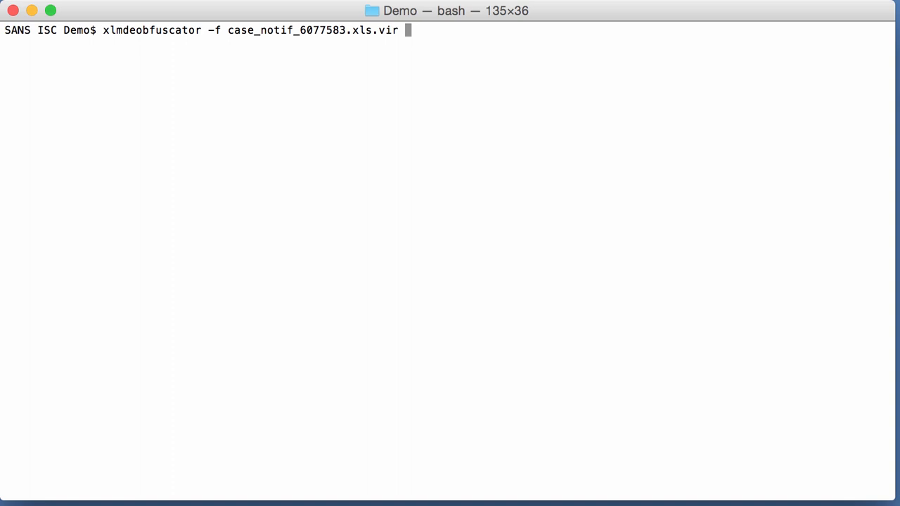
key(Return)
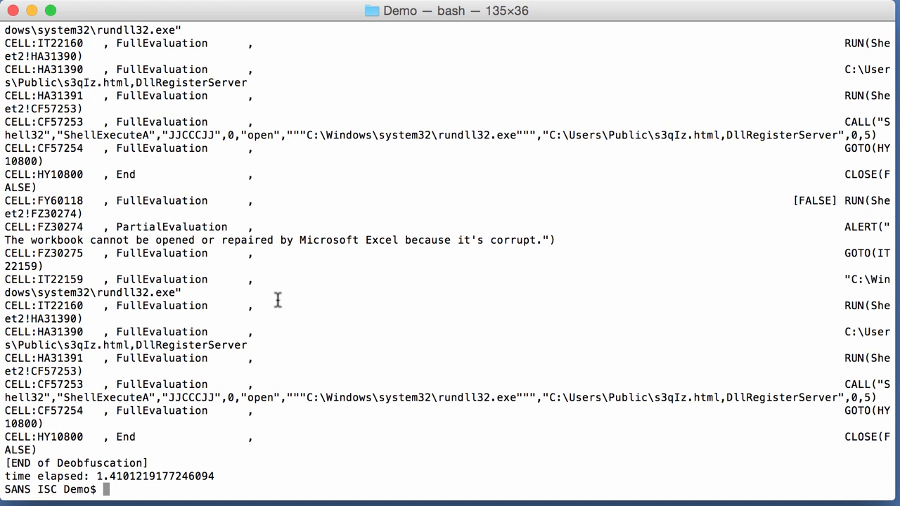
Pipe the xlmdeobfuscator output through grep -i http to show the URLDownloadToFileA URLs
key(Up)
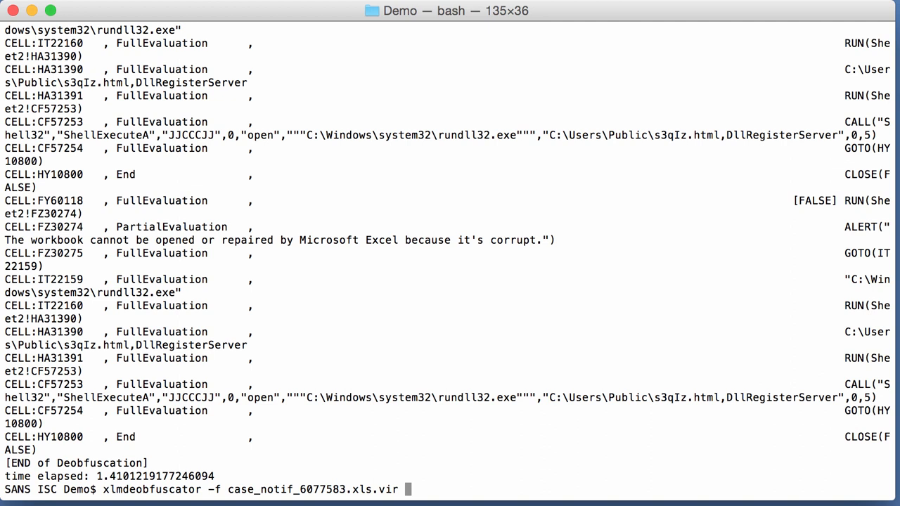
text(| )
text(grep -i h)
text(ttp)
key(Return)
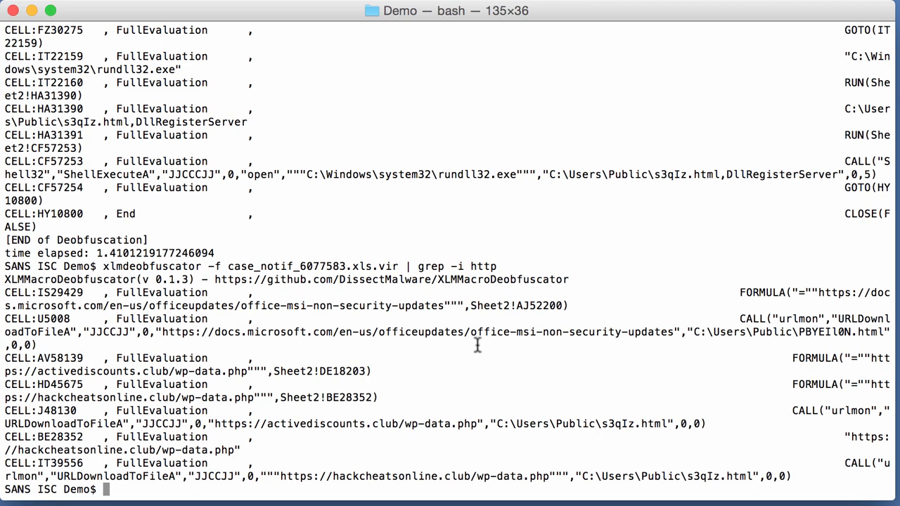
text(clear)
Recall and rerun the oledump plugin_biff "-x" command to list the BIFF formula records
key(Return)
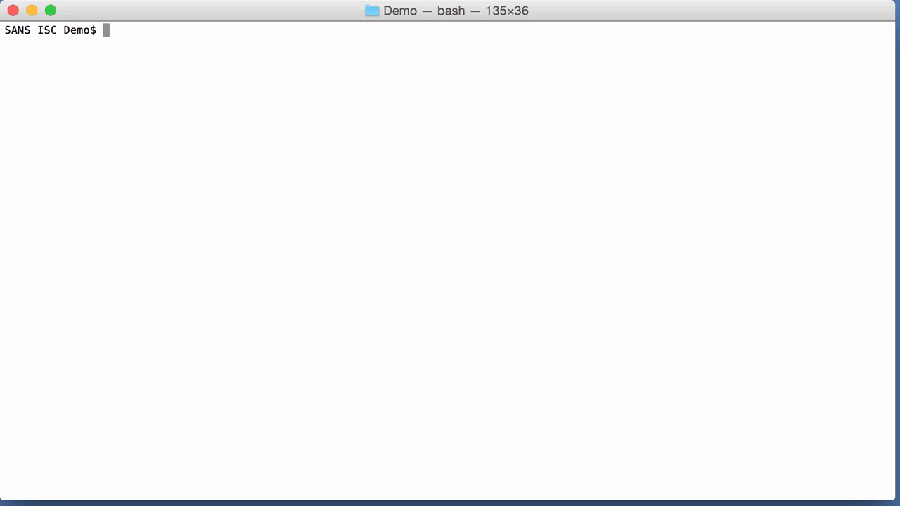
key(Up)
key(Up)
key(Up)
key(Down)
key(Down)
key(Up)
key(Up)
key(Up)
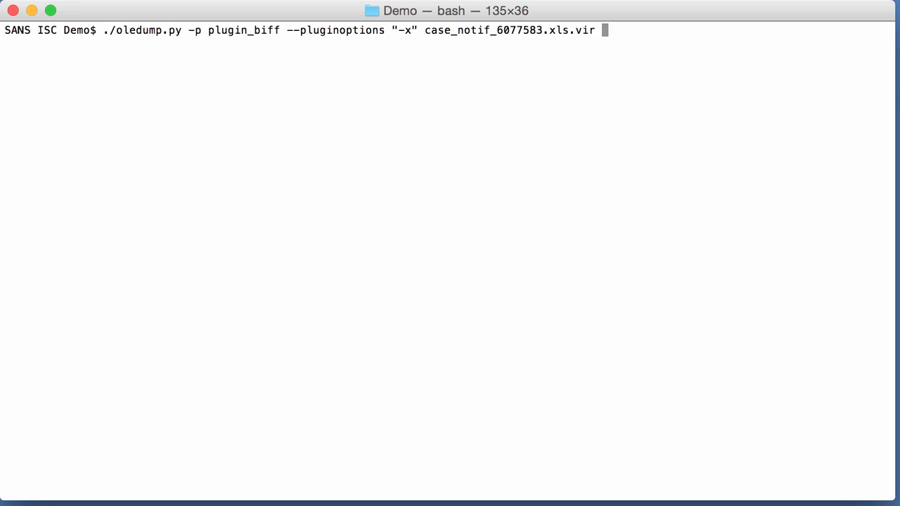
key(Left)
key(Left)
key(Left)
key(Left)
key(Left)
key(Left)
key(Left)
key(Left)
key(Left)
key(Left)
key(Left)
key(Left)
key(Left)
key(Left)
key(Left)
key(Left)
key(Left)
key(Left)
key(Left)
key(Return)
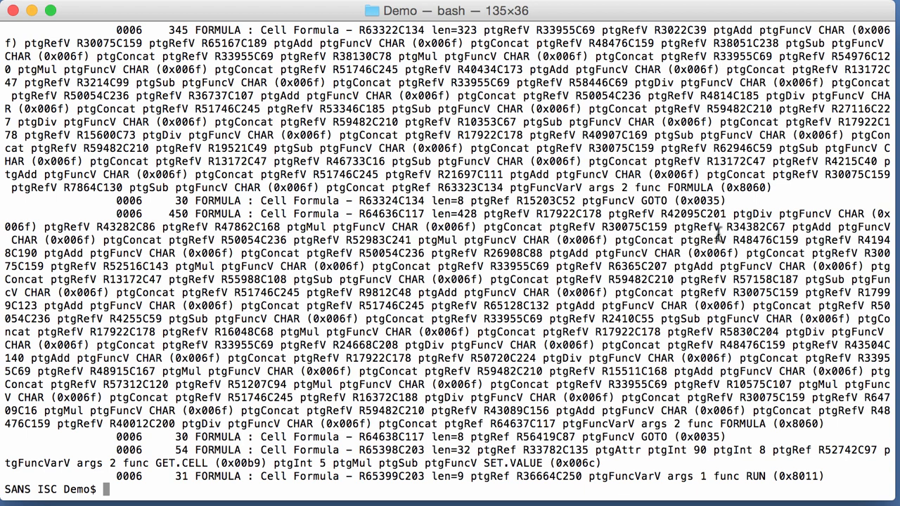
text(clear)
Change the plugin option from "-x" to "-c" and rerun to list Sheet2 formulas as CSV
key(Return)
key(Up)
key(Up)
key(Left)
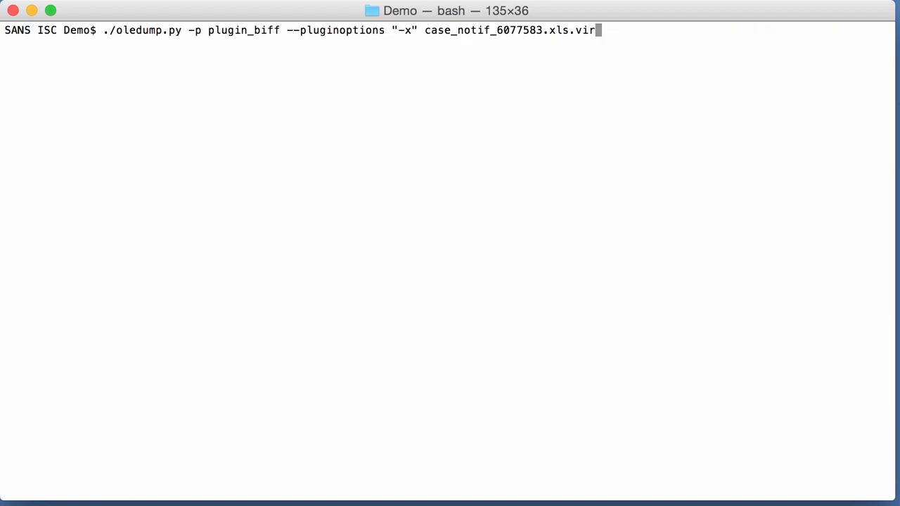
key(Left)
key(Left)
key(Left)
key(Left)
key(Left)
key(Left)
key(Left)
key(Left)
key(Left)
key(Left)
key(Left)
key(Left)
key(Left)
key(Left)
key(Left)
key(Left)
key(Left)
key(BackSpace)
text(c)
key(Return)
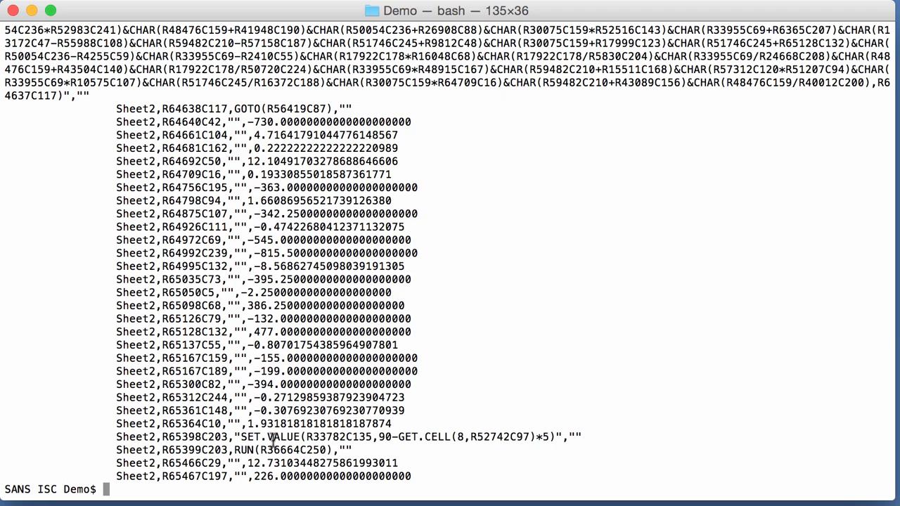
scroll(421, 271, up, 5)
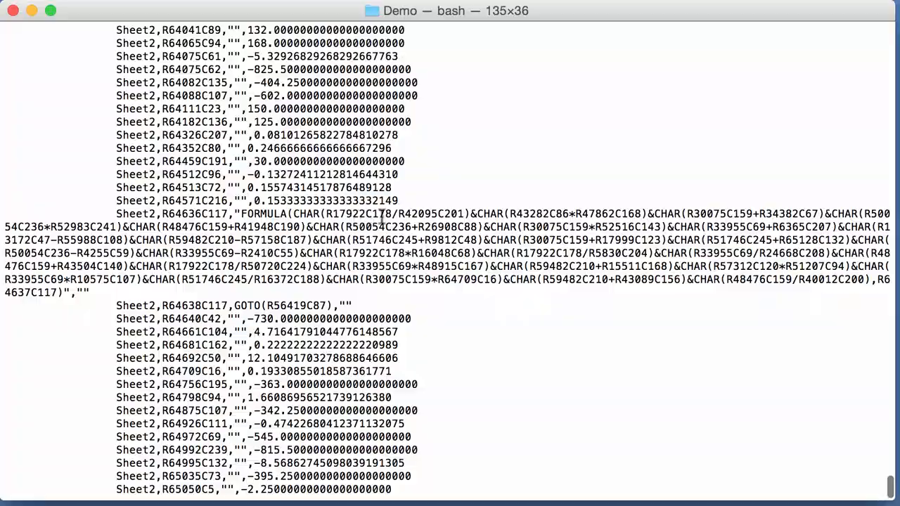
scroll(525, 303, up, 10)
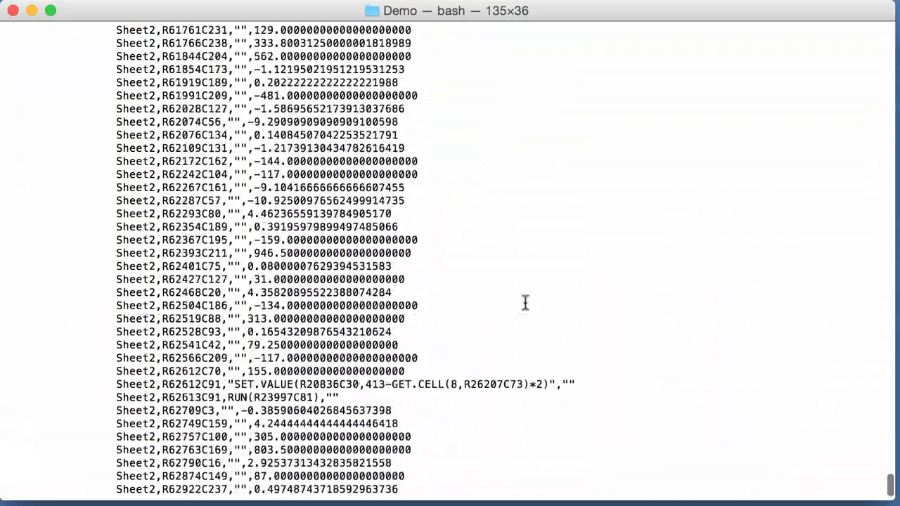
scroll(524, 303, up, 10)
scroll(524, 303, up, 10)
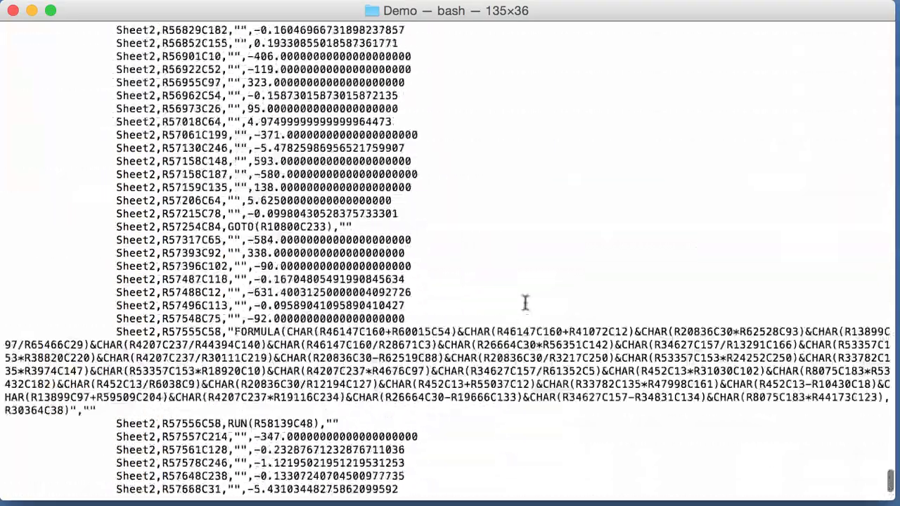
scroll(524, 303, up, 10)
scroll(524, 303, up, 5)
text(c)
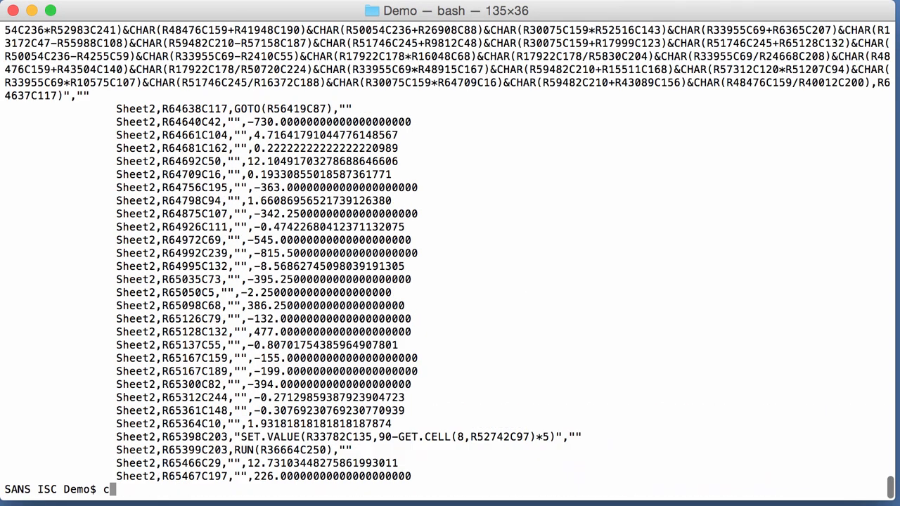
text(lear)
Insert -q before -p and rerun so only the Sheet2 CSV formula lines print
key(Return)
text(./oledump.py -p plugin_biff --pluginoptions "-c" case_notif_6077583.xls.vir)
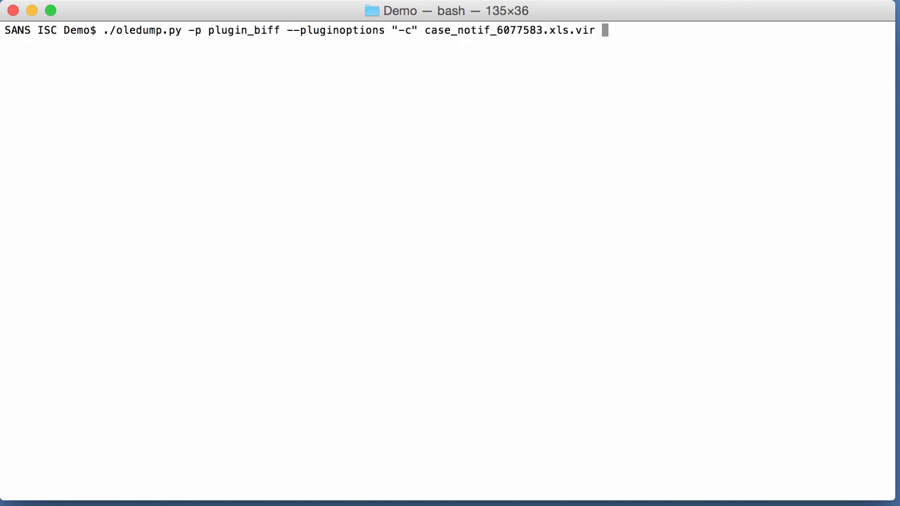
key(alt+b)
key(alt+b)
key(alt+b)
key(alt+b)
key(alt+b)
key(alt+b)
key(alt+b)
key(alt+b)
key(alt+b)
key(Right)
key(Right)
key(Right)
text(-q)
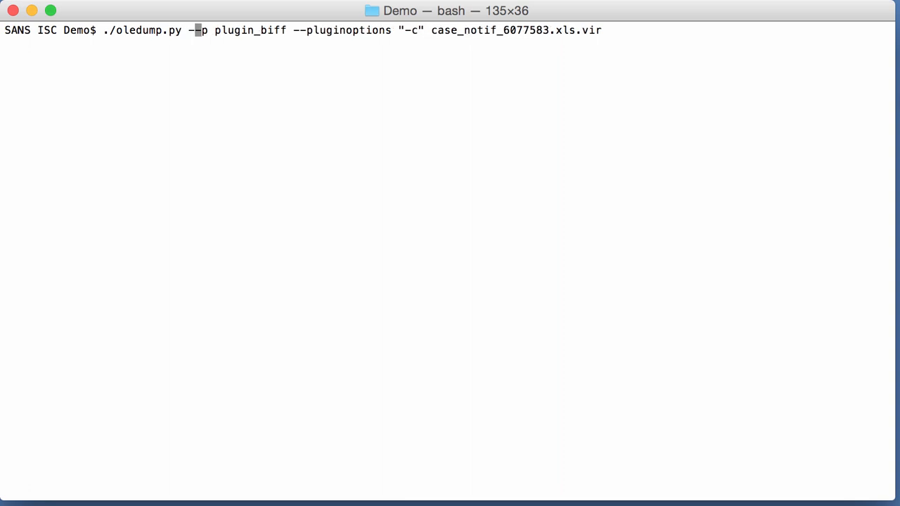
key(Return)
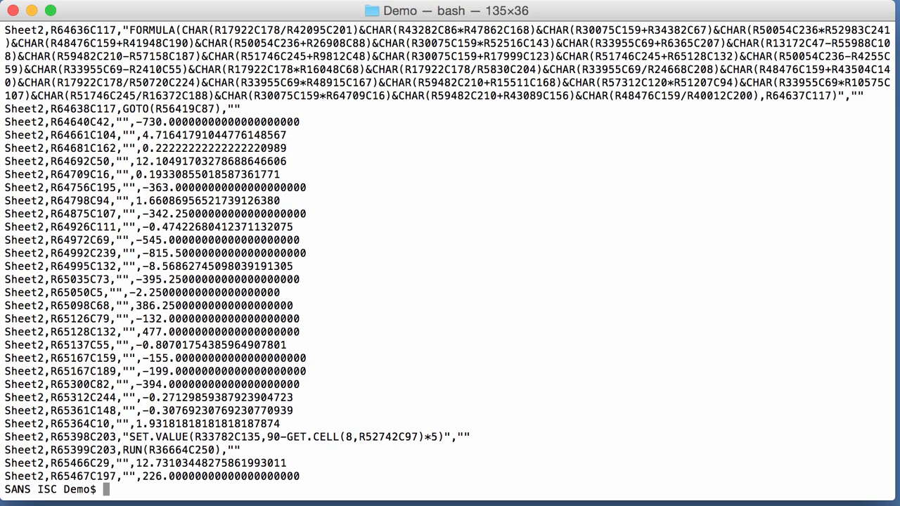
Pipe the quiet CSV listing into excel_brute_force_formula_fill.py, decoding macros with URLDownloadToFileA and ShellExecuteA calls
key(Up)
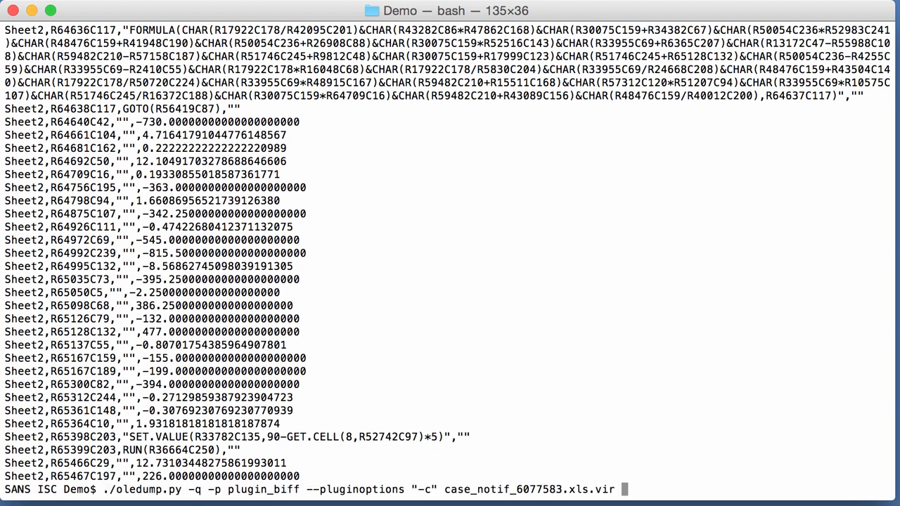
text(| )
text(./ex)
key(Tab)
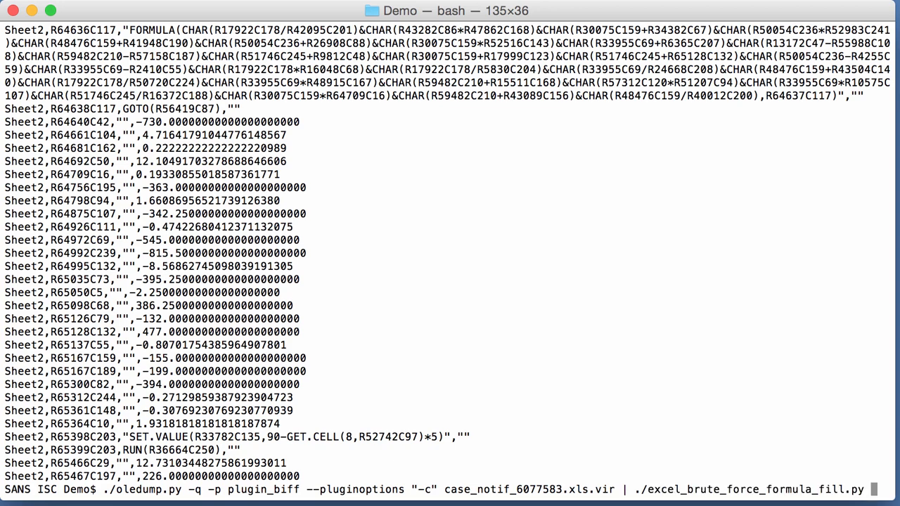
key(Return)
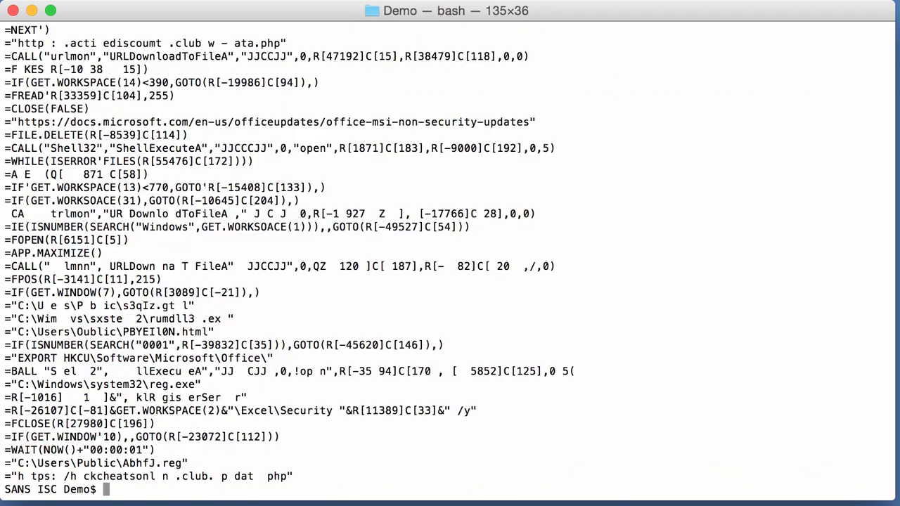